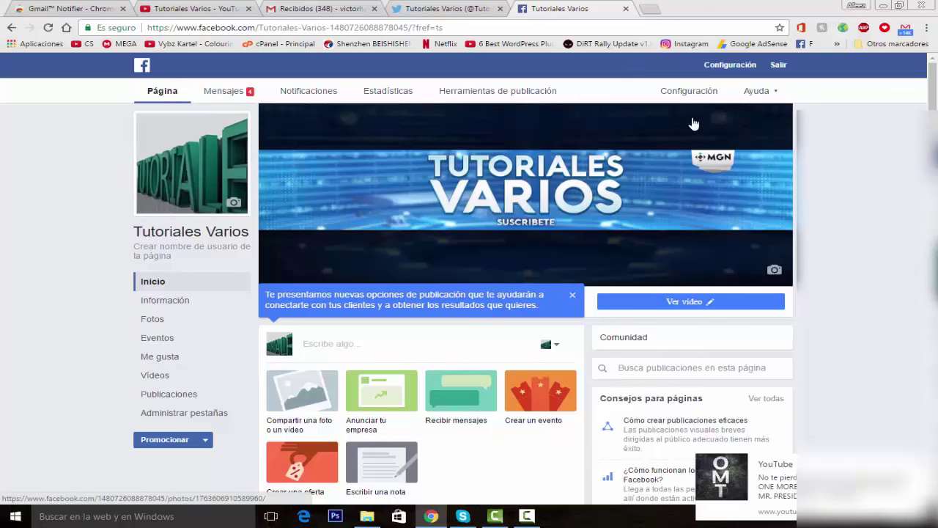
Open the options page of the Gmail Notifier extension.
right_click(907, 30)
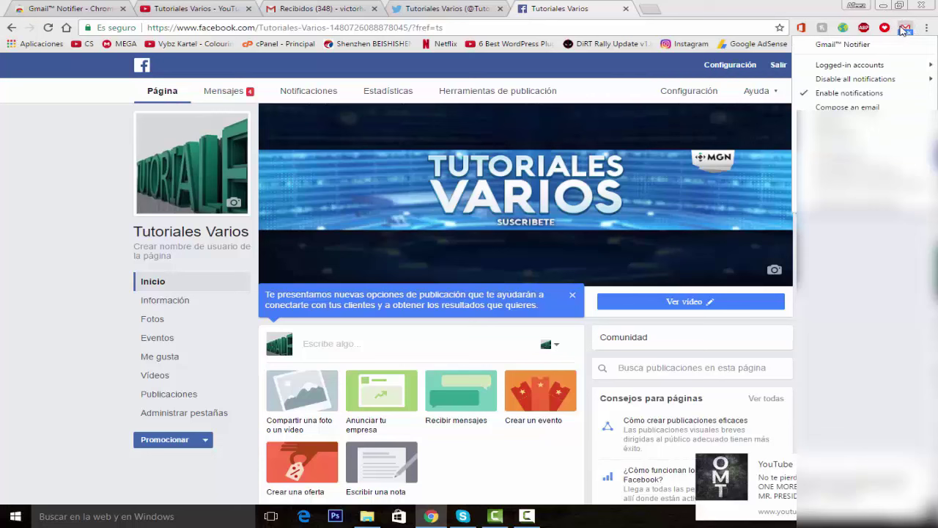
click(772, 254)
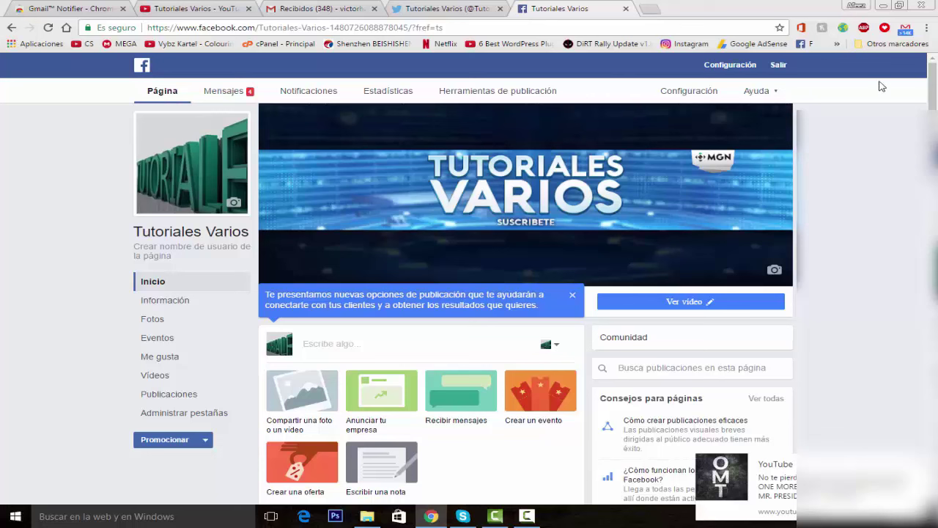
right_click(906, 30)
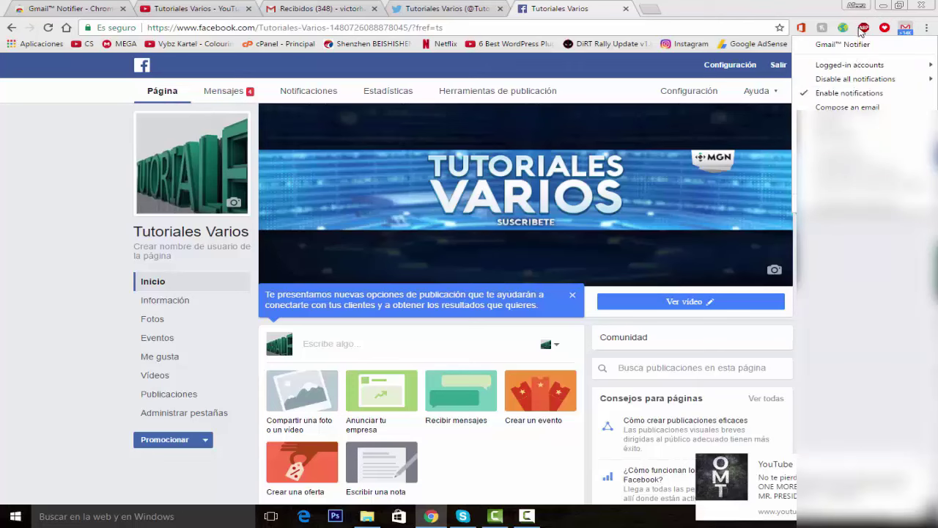
click(842, 126)
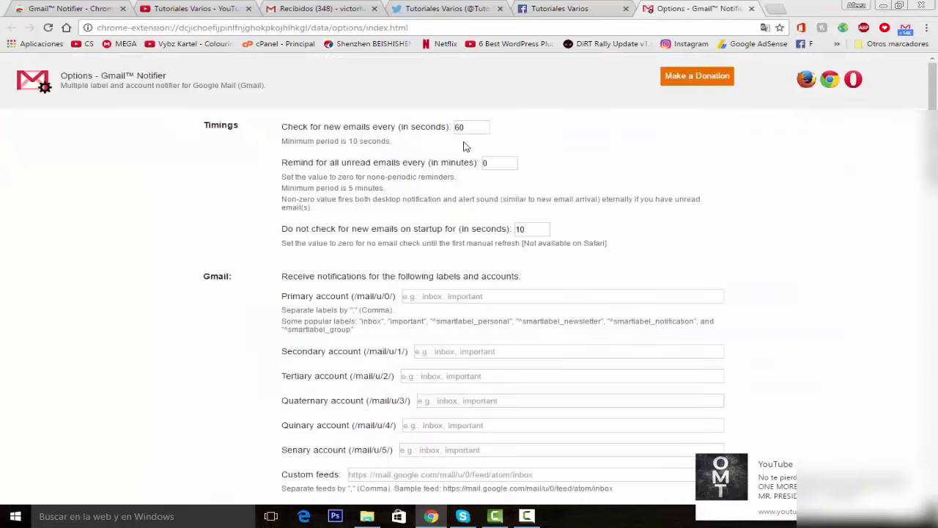
Examine the interval for checking new emails in the Timings section.
scroll(498, 230, down, 3)
scroll(484, 358, up, 3)
drag(277, 123, 436, 130)
click(515, 137)
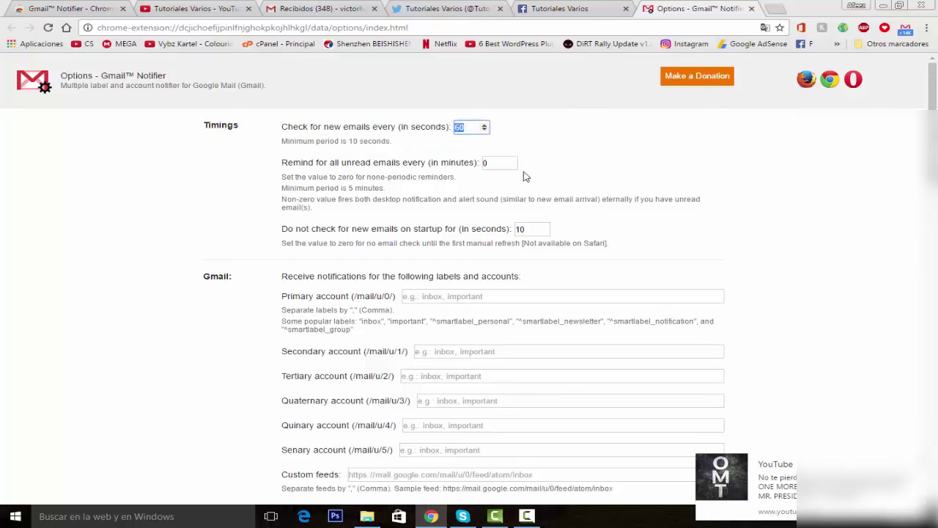
drag(473, 128, 428, 129)
click(546, 129)
click(476, 130)
drag(474, 128, 445, 126)
click(345, 125)
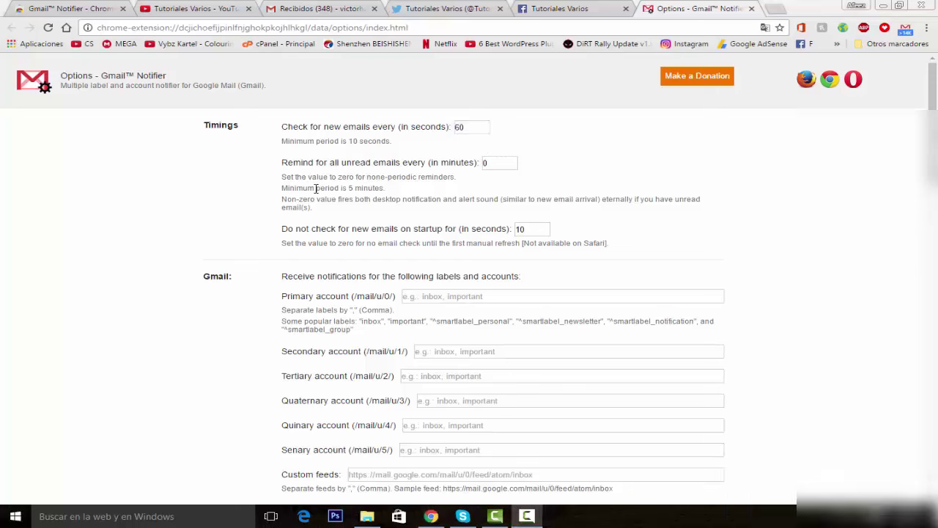
Try a reminder interval of 5 minutes for all unread emails and restore it to 0.
drag(282, 163, 325, 209)
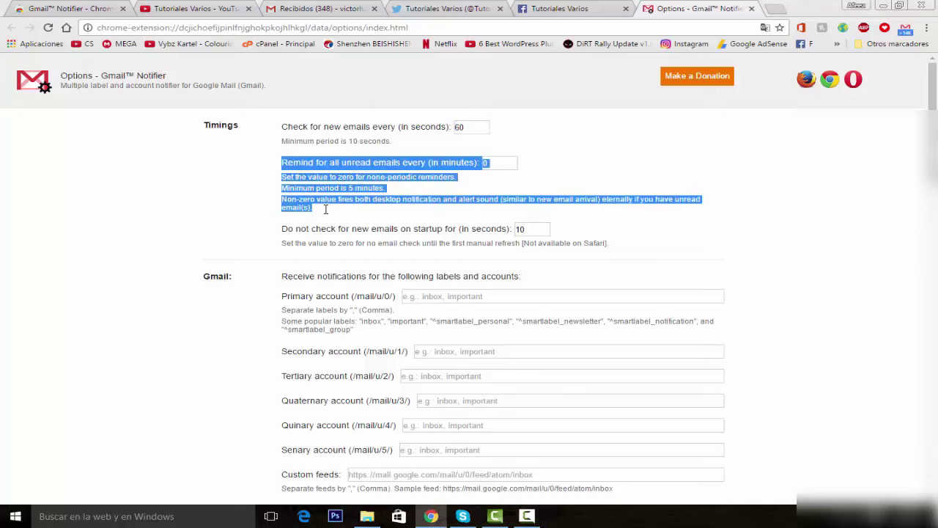
click(494, 163)
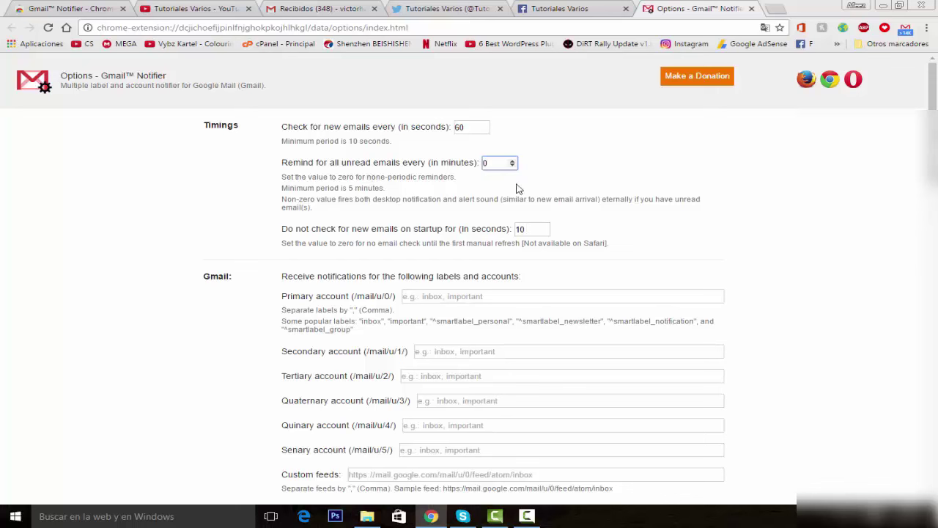
click(512, 159)
click(512, 159)
click(512, 160)
click(512, 160)
click(512, 159)
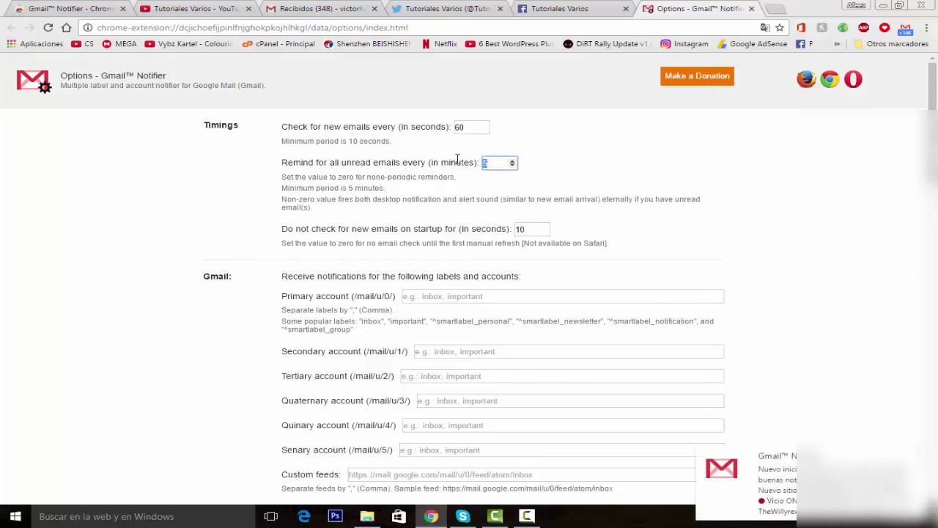
text(0)
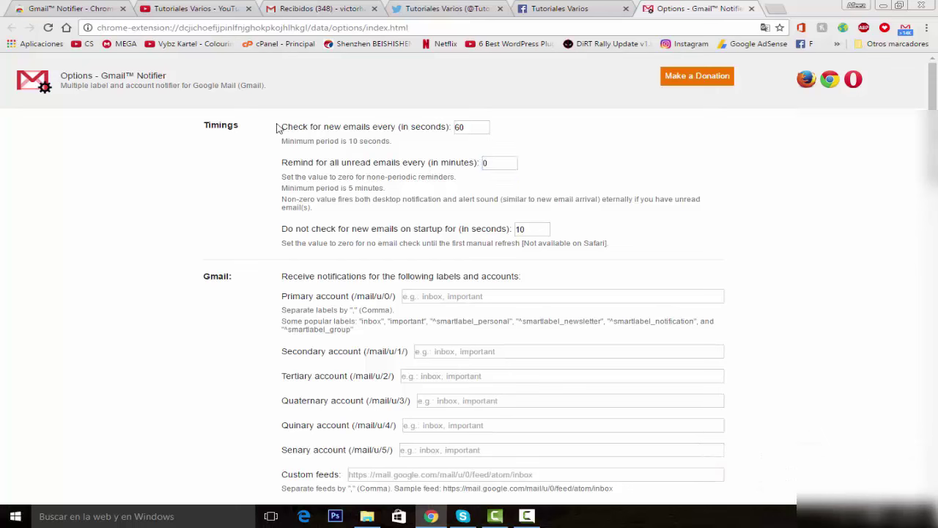
Examine the new-email check interval and the label fields for the primary and secondary Gmail accounts.
drag(279, 126, 428, 145)
click(429, 147)
scroll(460, 183, down, 2)
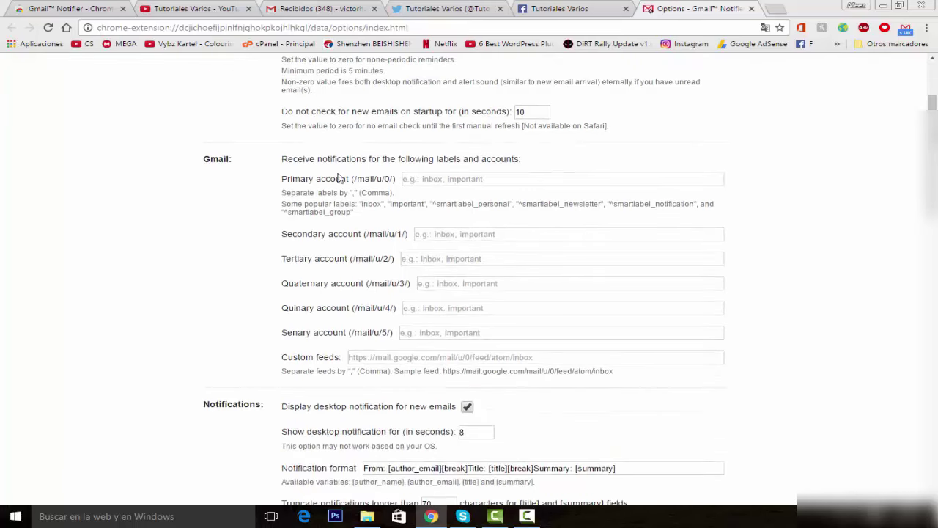
click(435, 181)
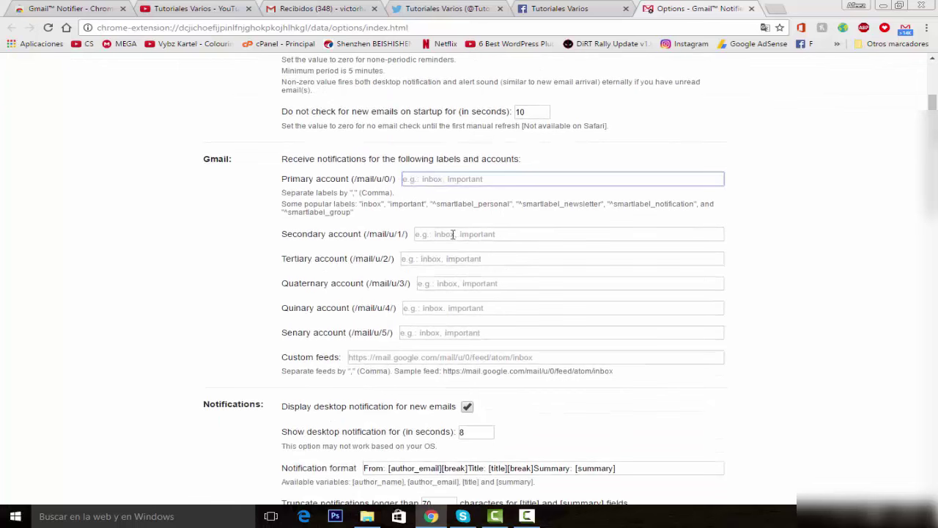
click(442, 234)
click(412, 181)
click(439, 235)
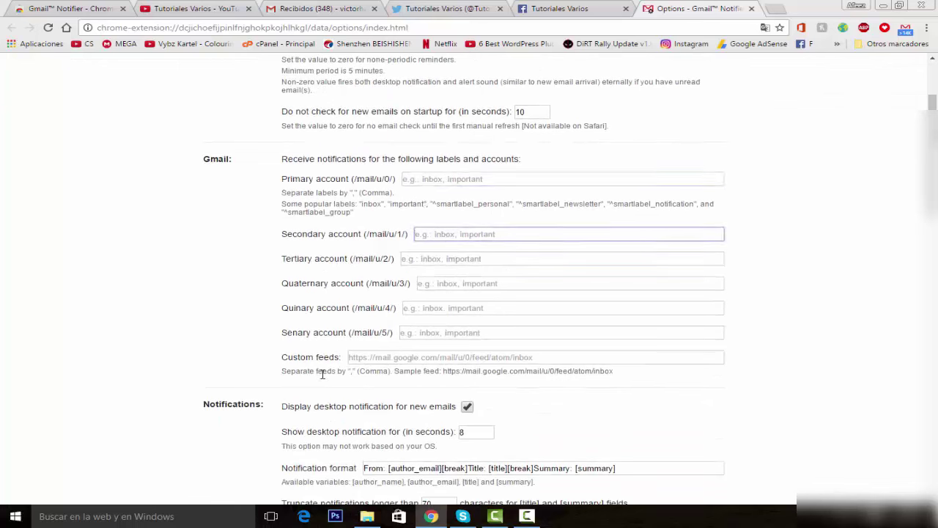
click(462, 178)
Review the desktop notification option and the remaining sound, tab opening, toolbar and miscellaneous options.
scroll(401, 346, down, 2)
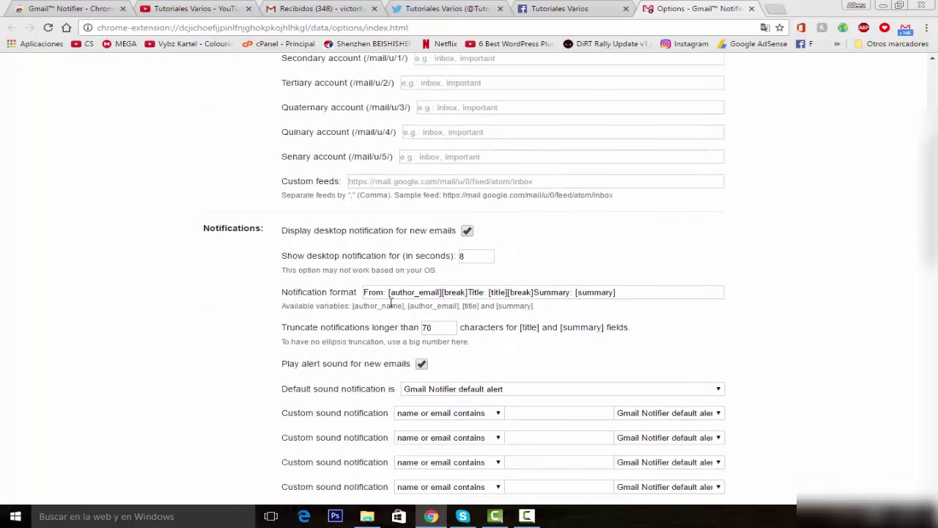
drag(291, 234, 469, 230)
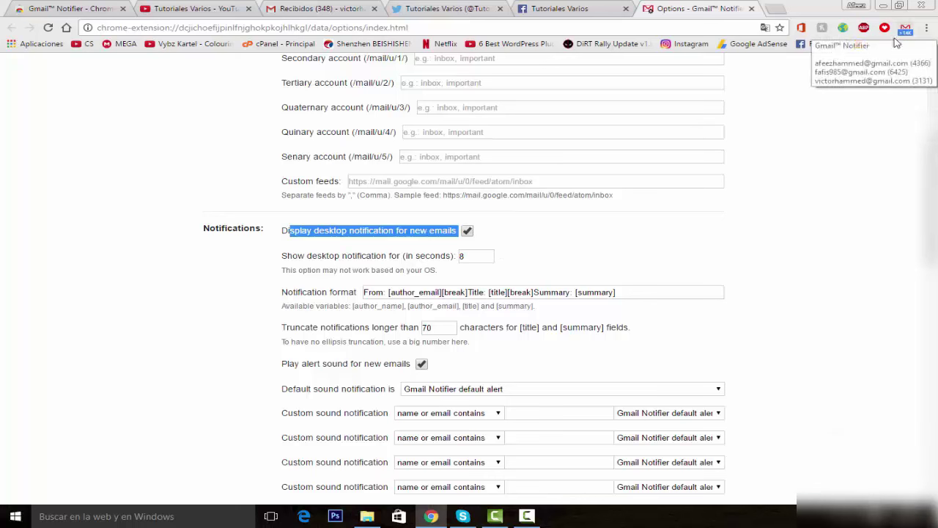
click(709, 373)
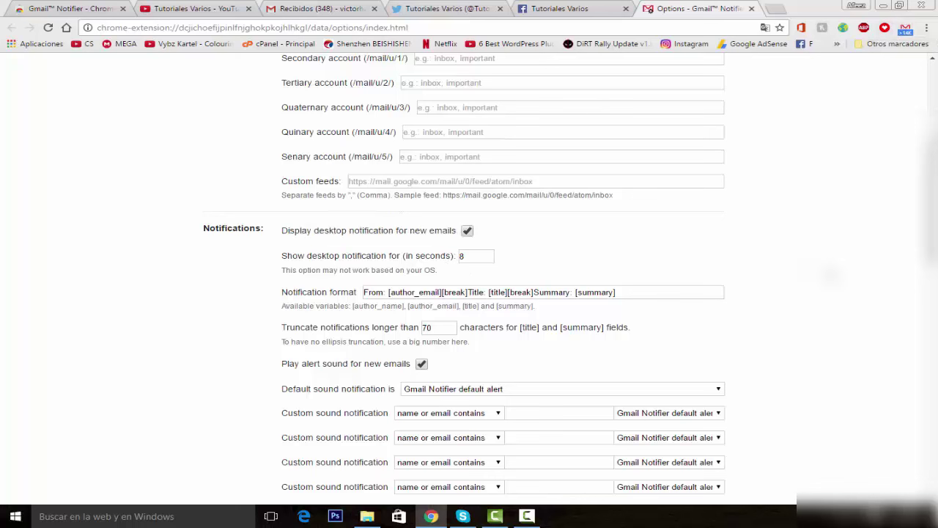
scroll(613, 266, down, 4)
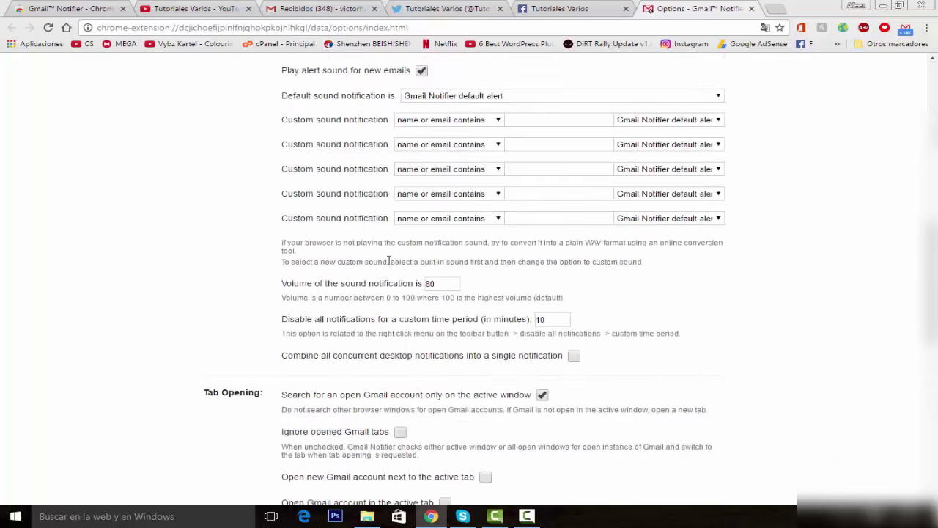
scroll(397, 258, down, 6)
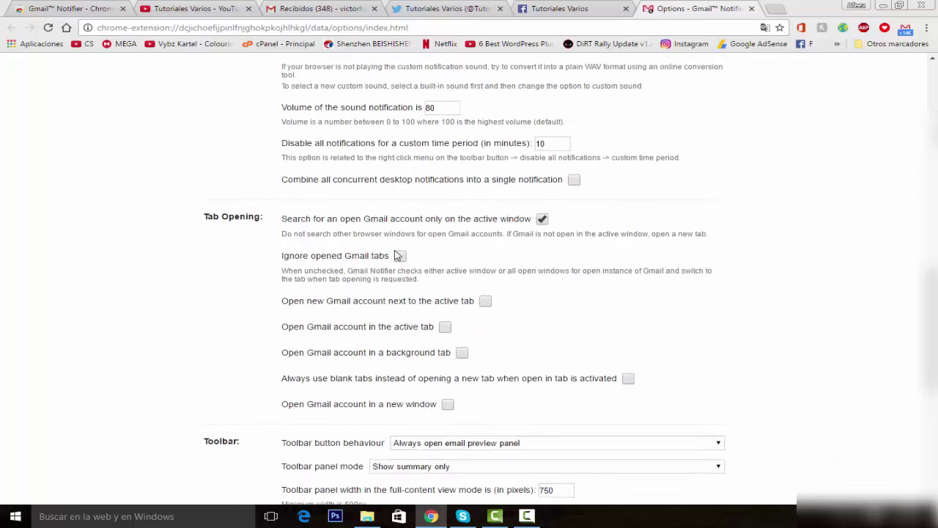
scroll(395, 252, down, 2)
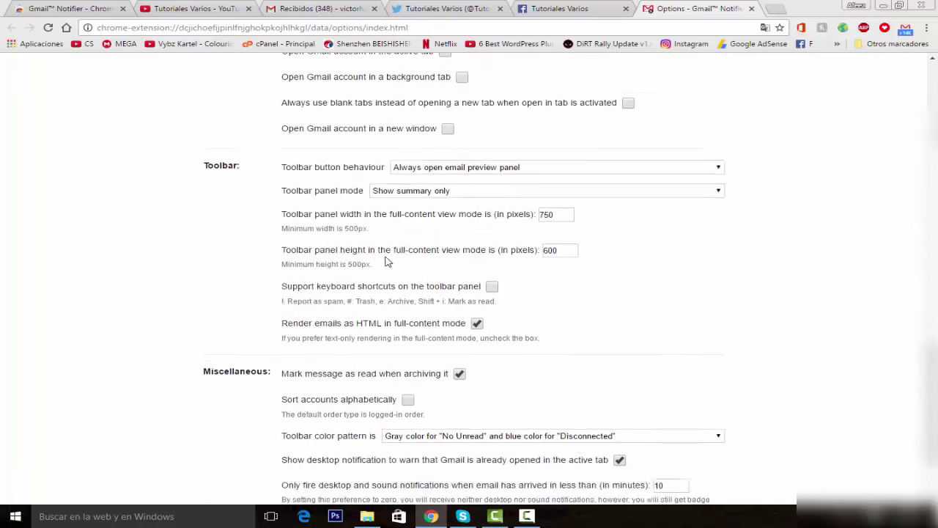
scroll(381, 258, up, 9)
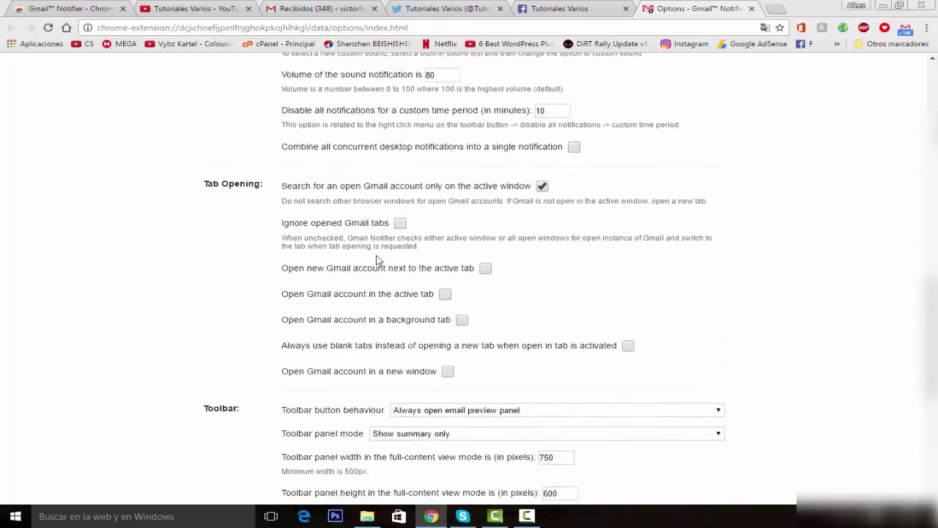
scroll(375, 255, up, 3)
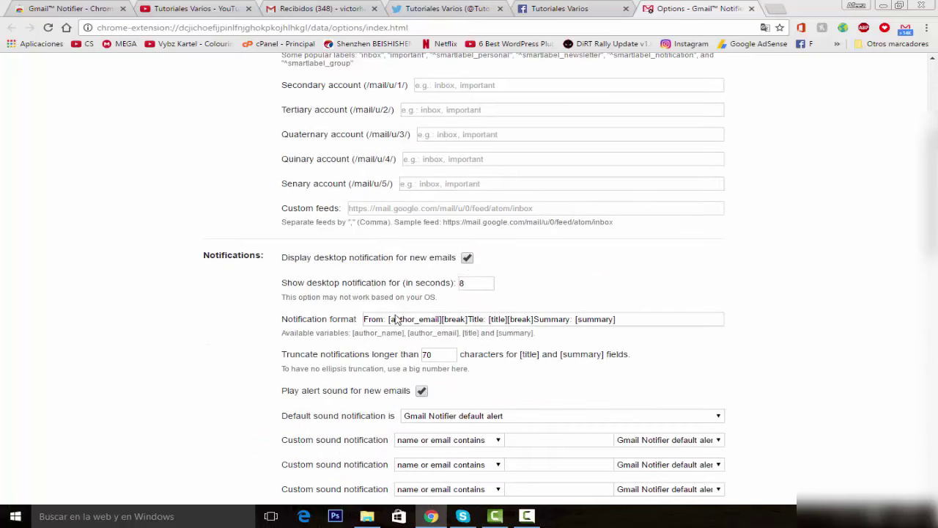
scroll(469, 271, up, 4)
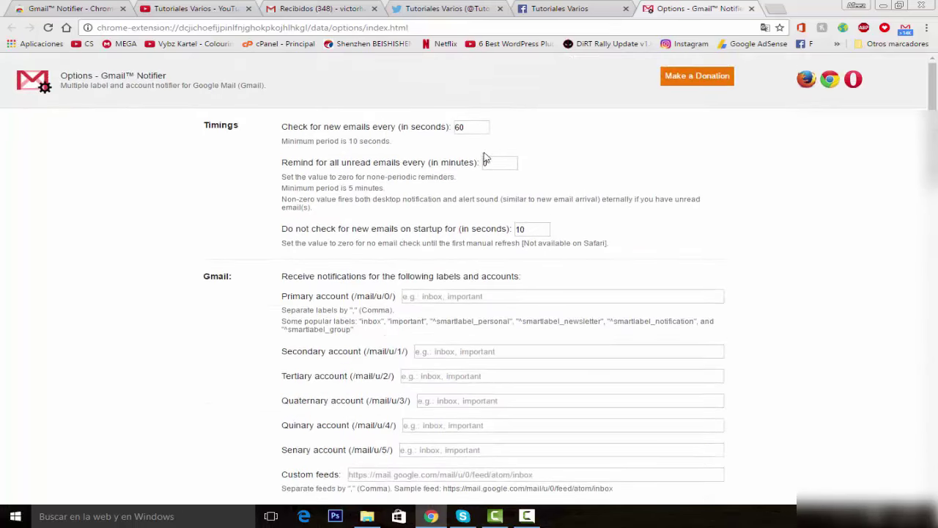
Compare the notification settings with the email check and unread reminder intervals in the Timings section.
scroll(405, 253, down, 3)
scroll(405, 252, down, 1)
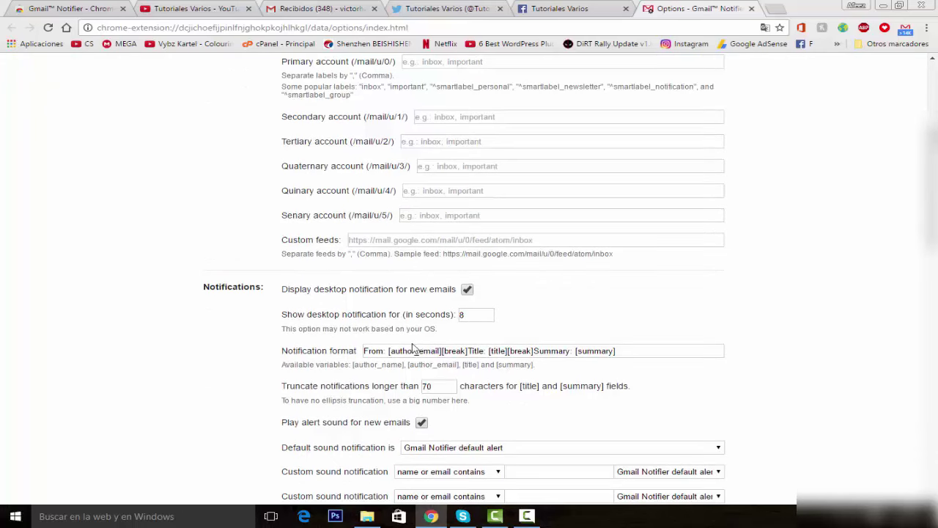
scroll(343, 319, up, 5)
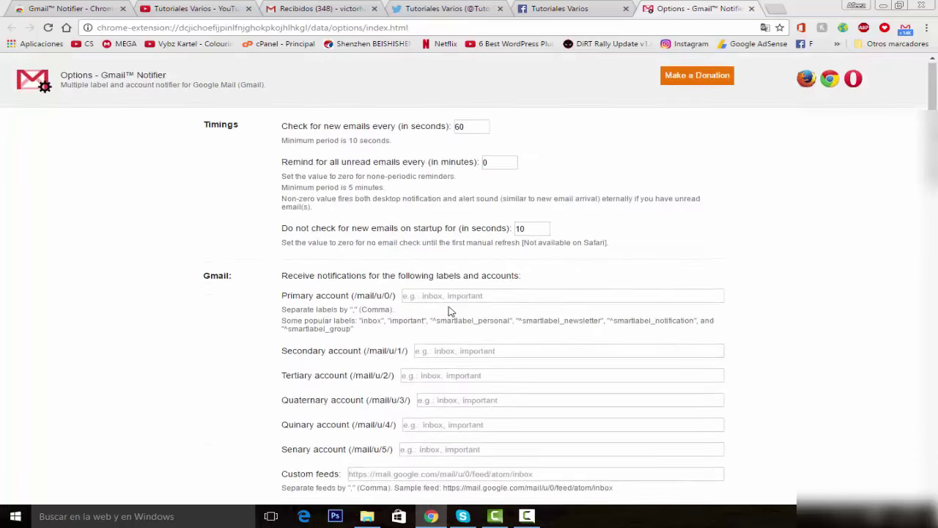
scroll(445, 310, down, 3)
scroll(446, 310, down, 5)
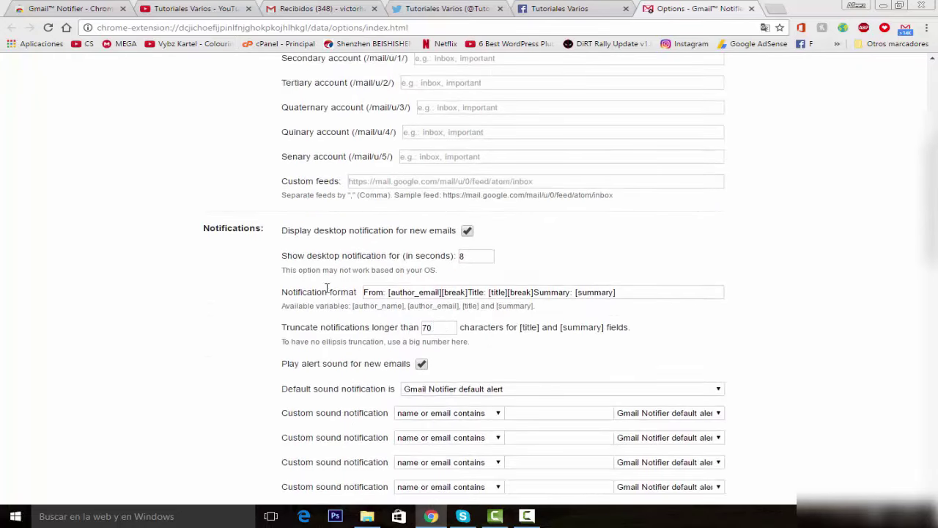
scroll(394, 306, up, 7)
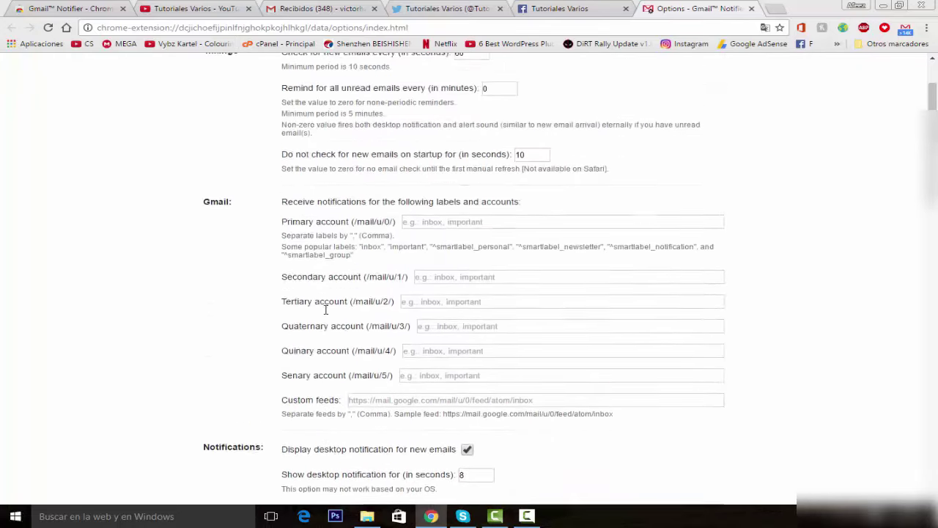
click(467, 126)
drag(467, 126, 448, 126)
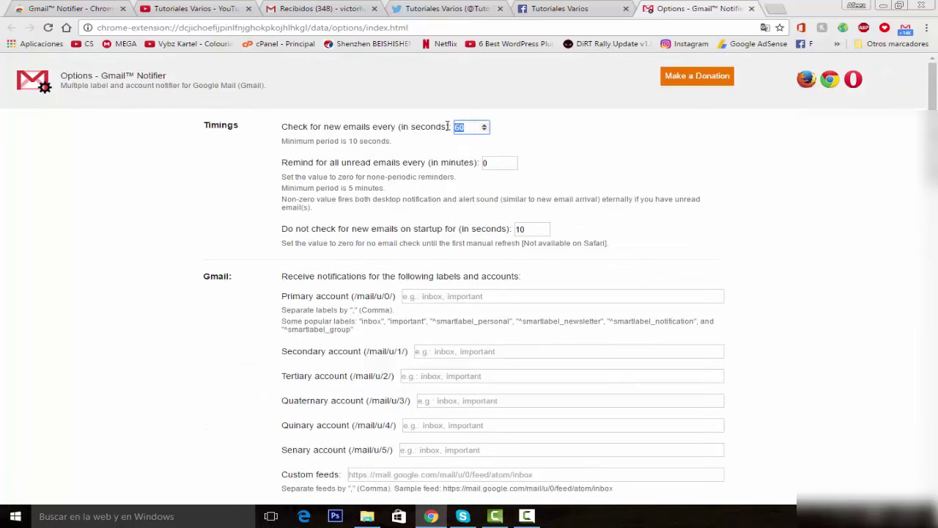
click(485, 163)
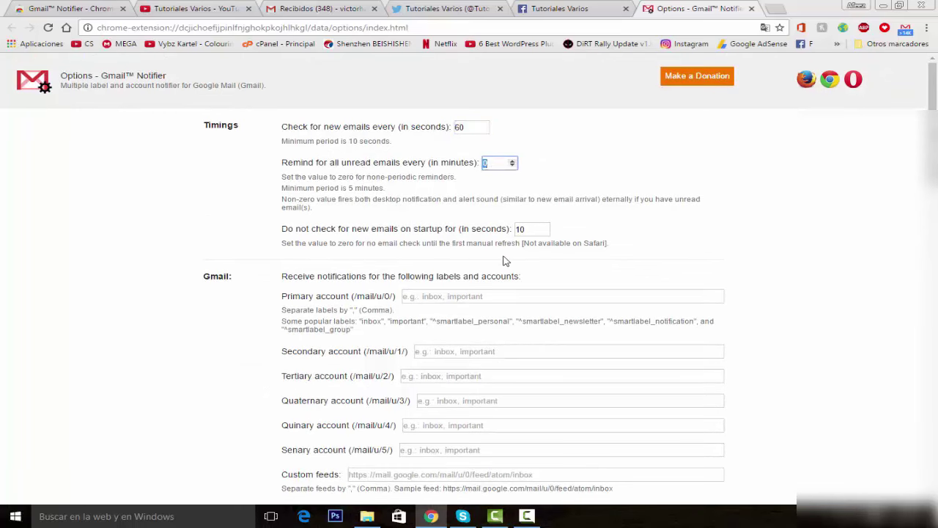
Turn the desktop notification for new emails off and back on.
scroll(504, 260, down, 3)
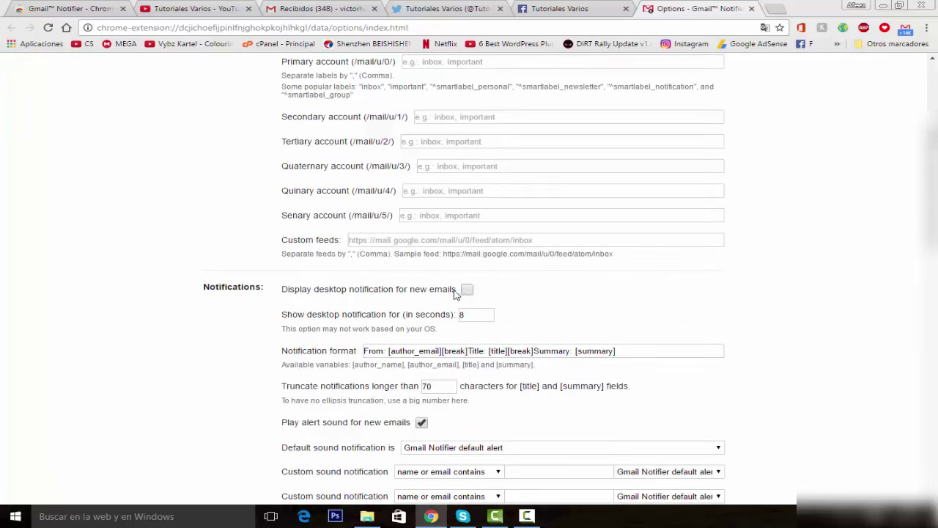
drag(420, 290, 545, 294)
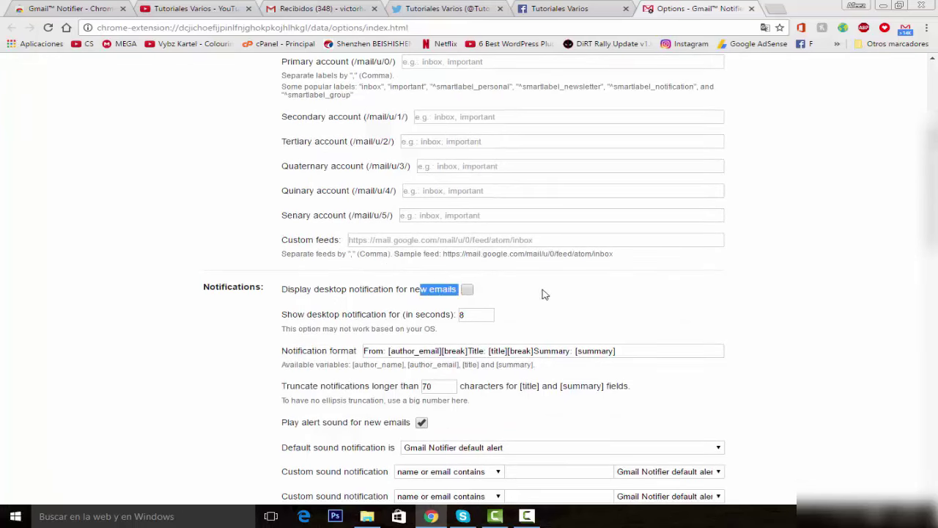
click(466, 289)
scroll(266, 231, up, 3)
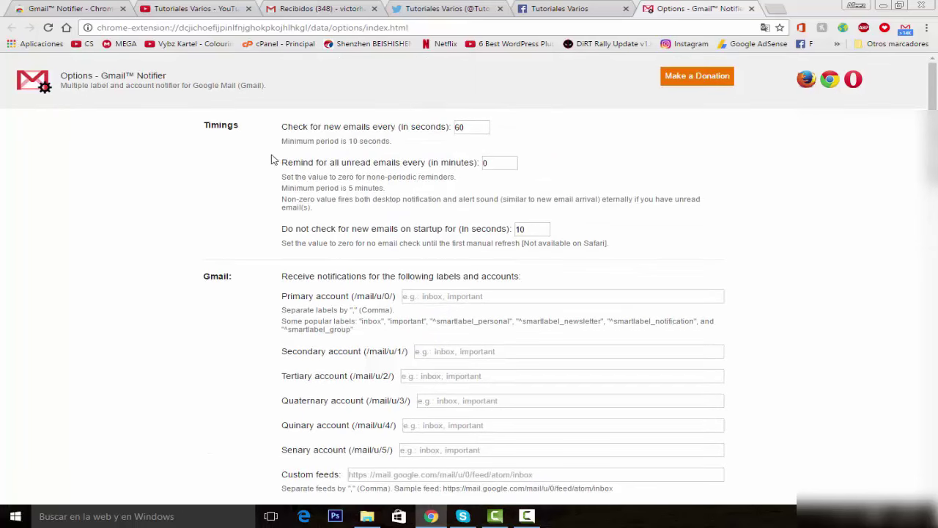
scroll(413, 293, down, 3)
scroll(343, 270, up, 1)
scroll(343, 270, up, 3)
Open the email "Nuevo inicio de sesión en Chrome con Windows" from the notifier's preview, and reopen the extension settings from the same preview.
click(904, 29)
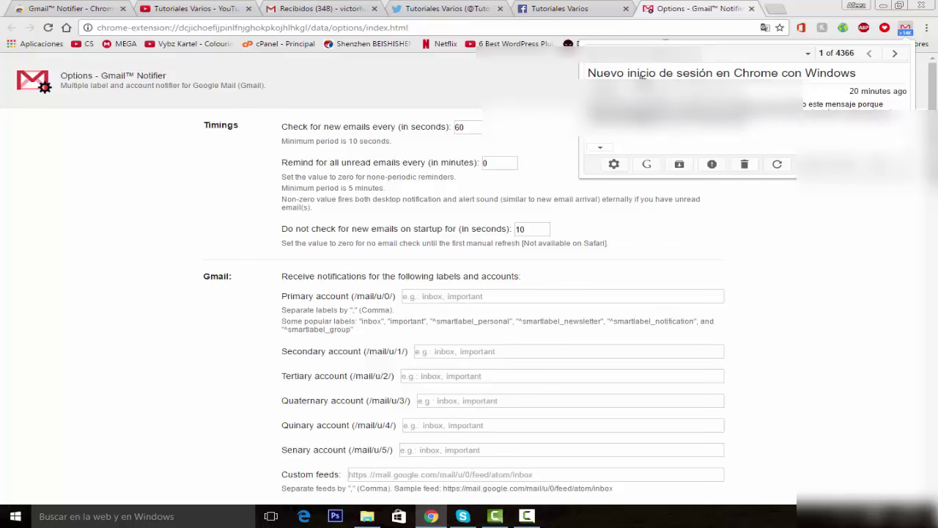
click(686, 73)
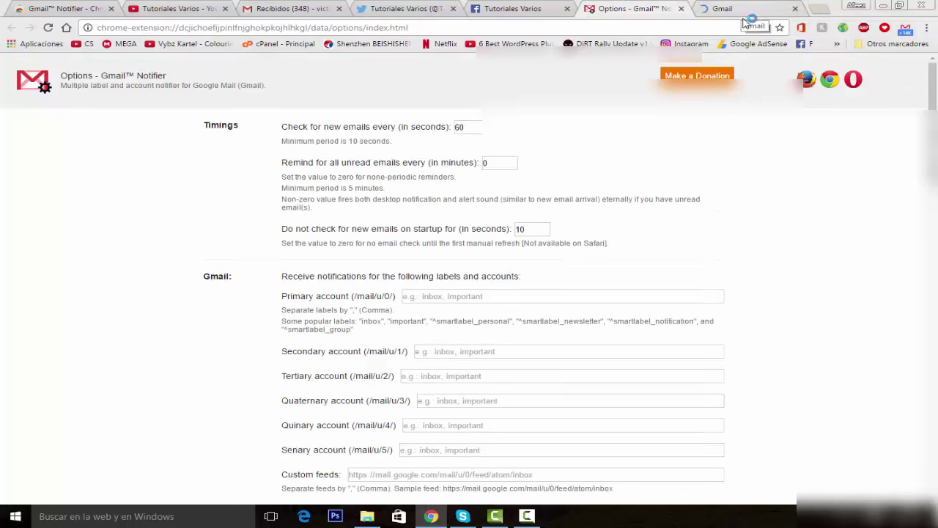
click(903, 29)
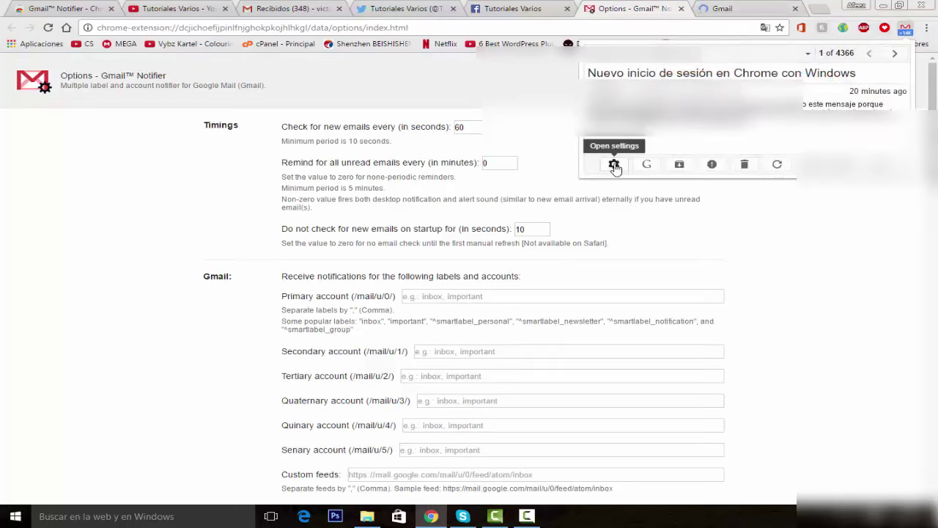
click(614, 166)
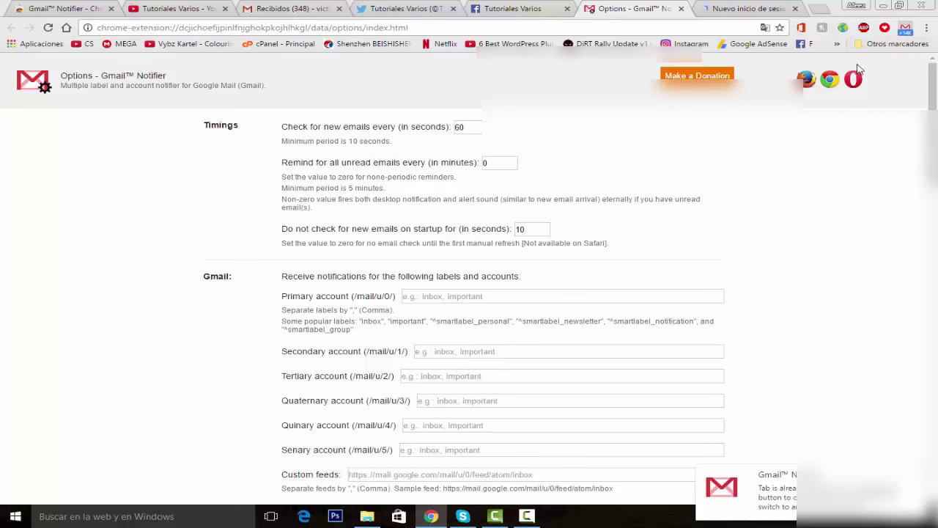
View the notifier's email preview and the extension's menu of account and notification options, and dismiss them.
click(905, 27)
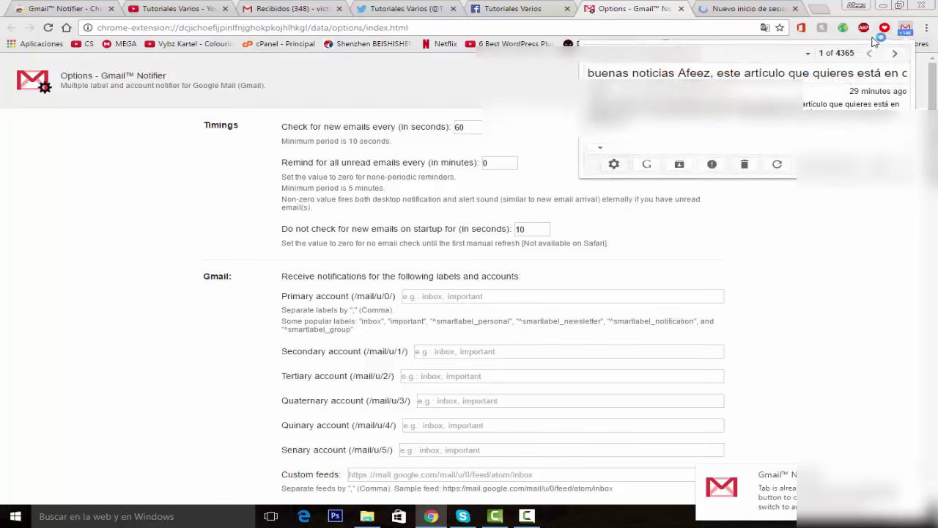
right_click(905, 28)
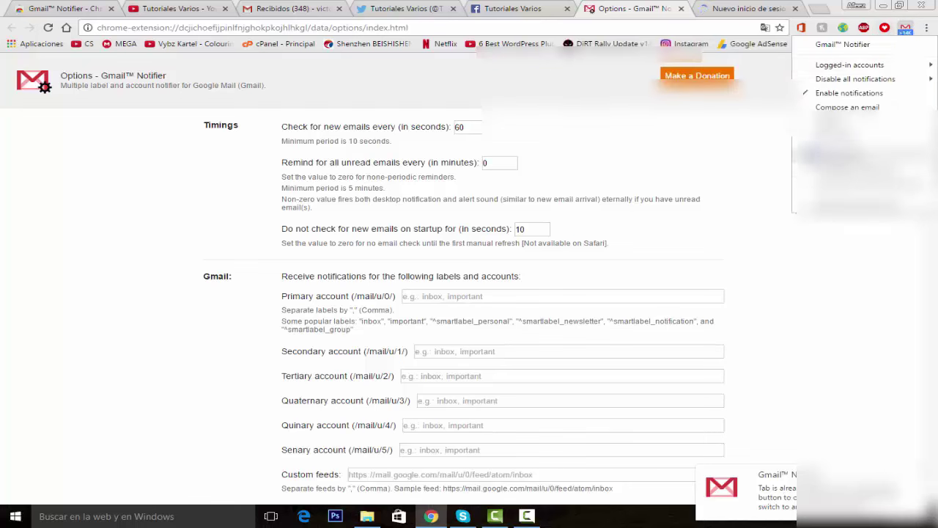
click(773, 148)
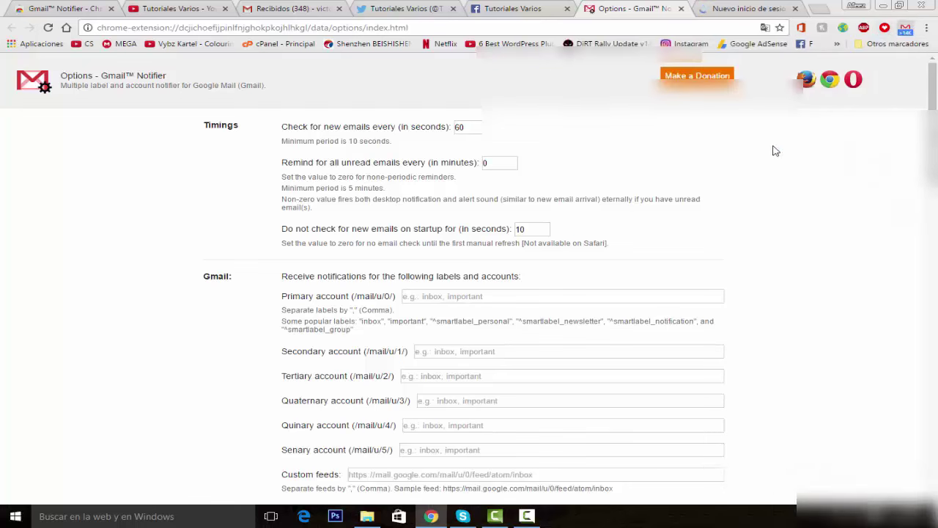
Examine the email action controls in the notifier's preview, from Open inbox to Mark all as read, and close the preview.
click(907, 28)
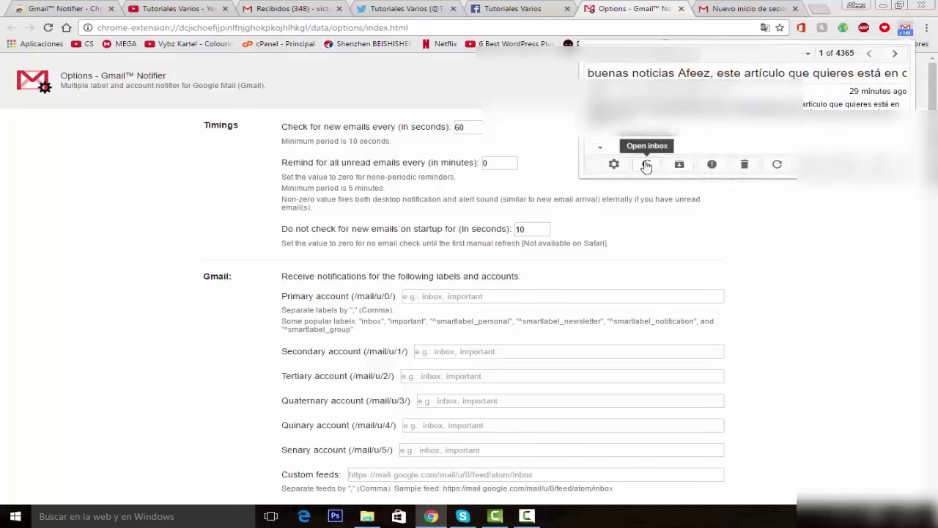
click(647, 162)
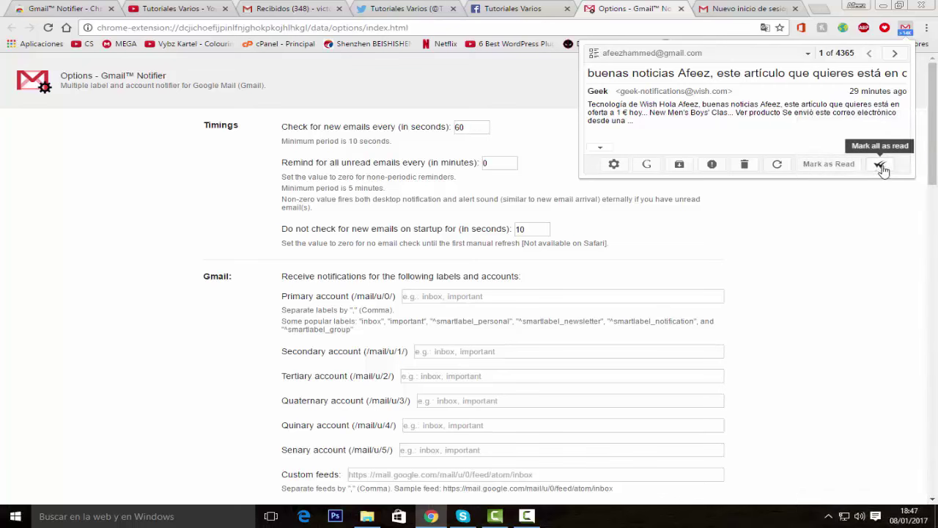
click(825, 221)
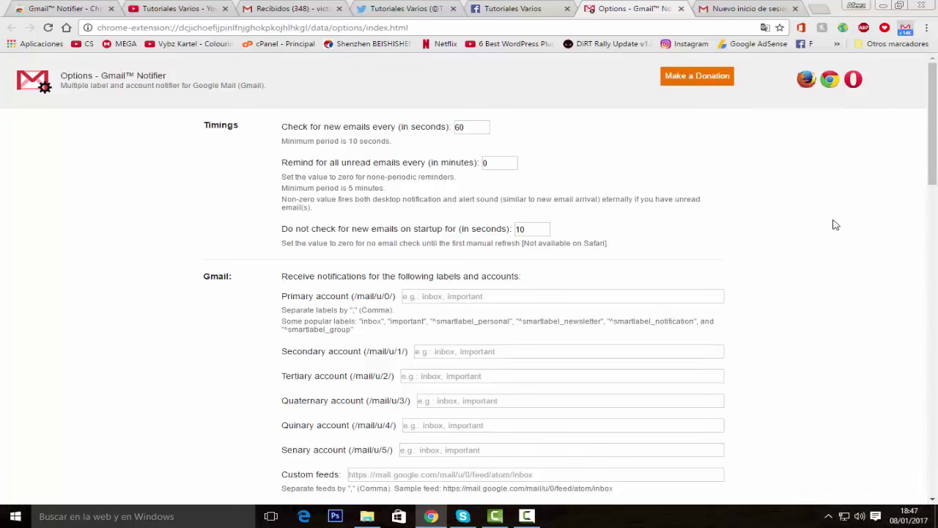
click(905, 35)
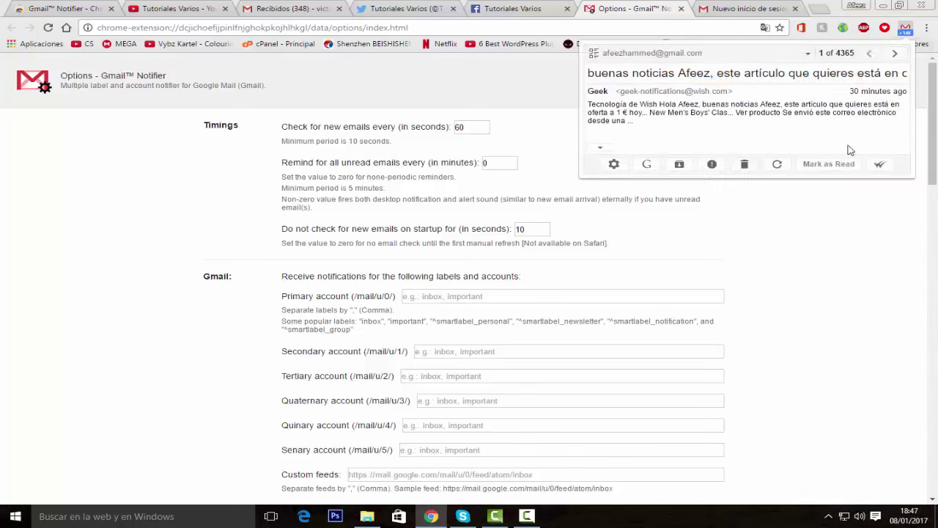
click(810, 242)
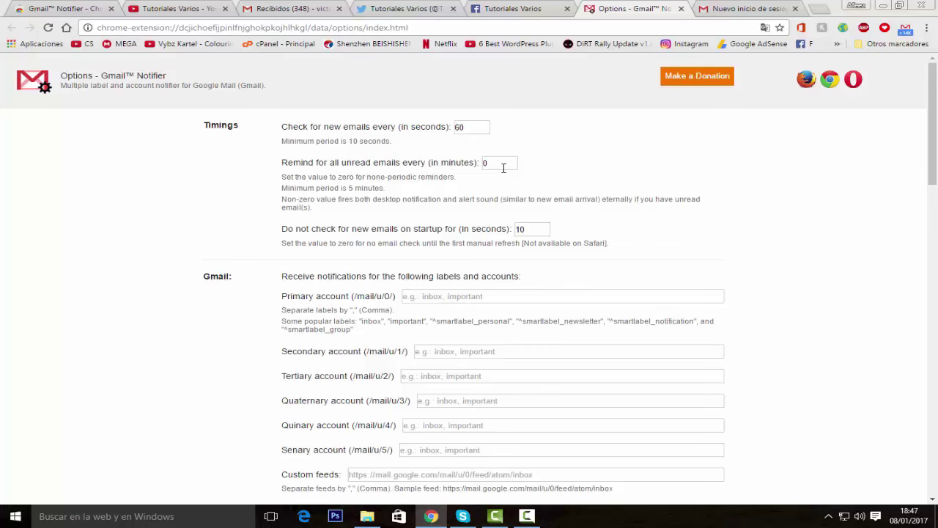
scroll(503, 169, down, 1)
scroll(433, 164, up, 1)
Show the Tutoriales Varios Twitter profile and look over the channel's Facebook page.
key(ctrl+4)
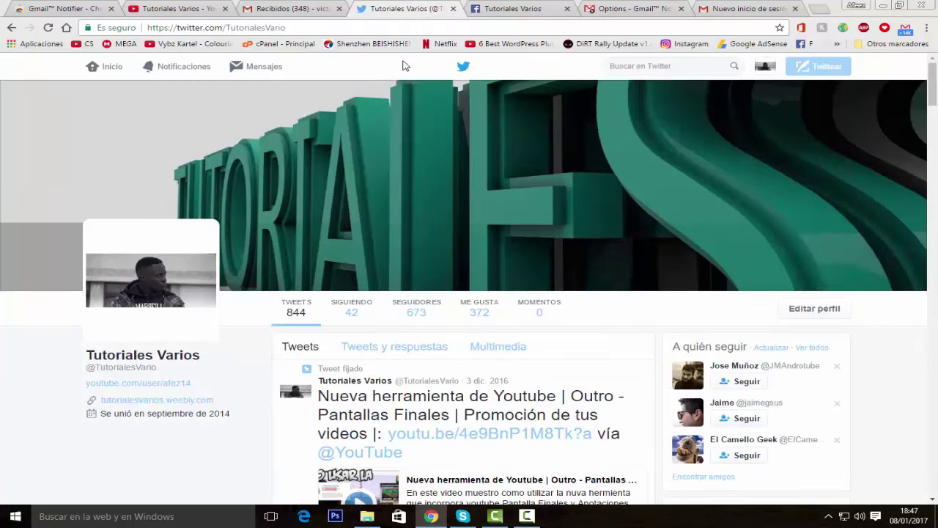
click(516, 9)
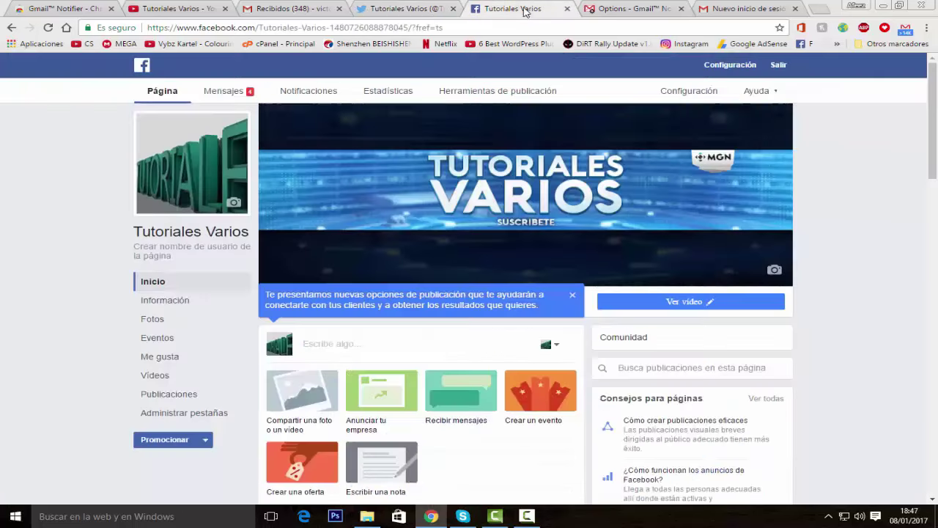
scroll(418, 219, down, 3)
scroll(416, 220, up, 3)
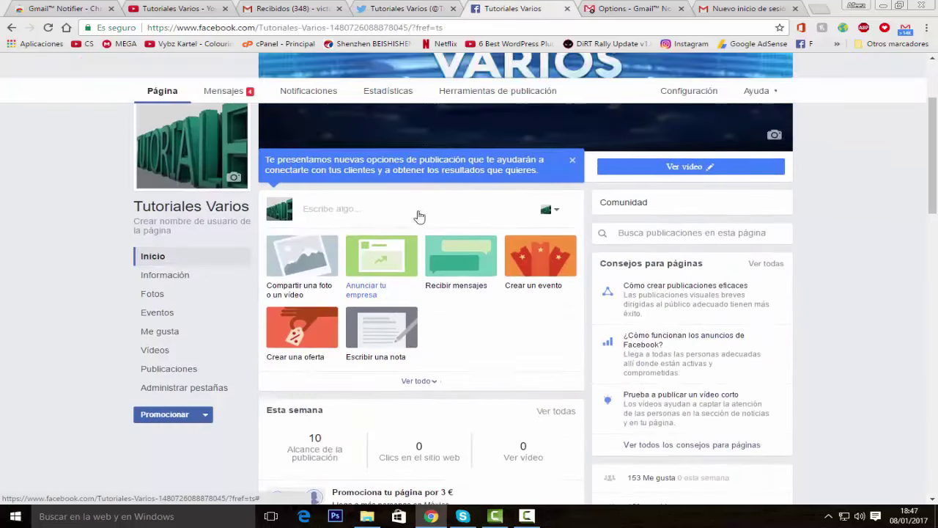